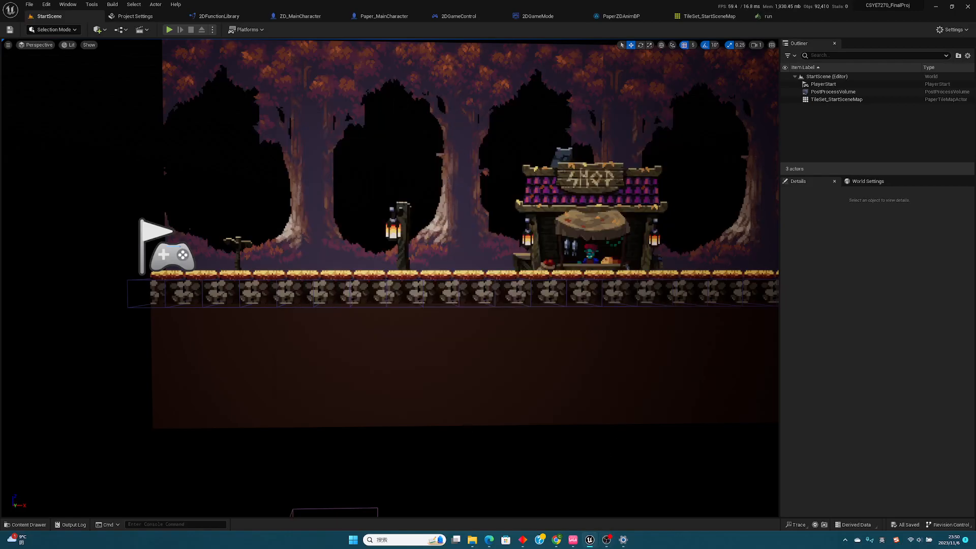
Pan and tilt around the level to frame the player start and shop together
mouse_move(458, 229)
right_down()
mouse_move(439, 241)
mouse_move(472, 229)
right_up()
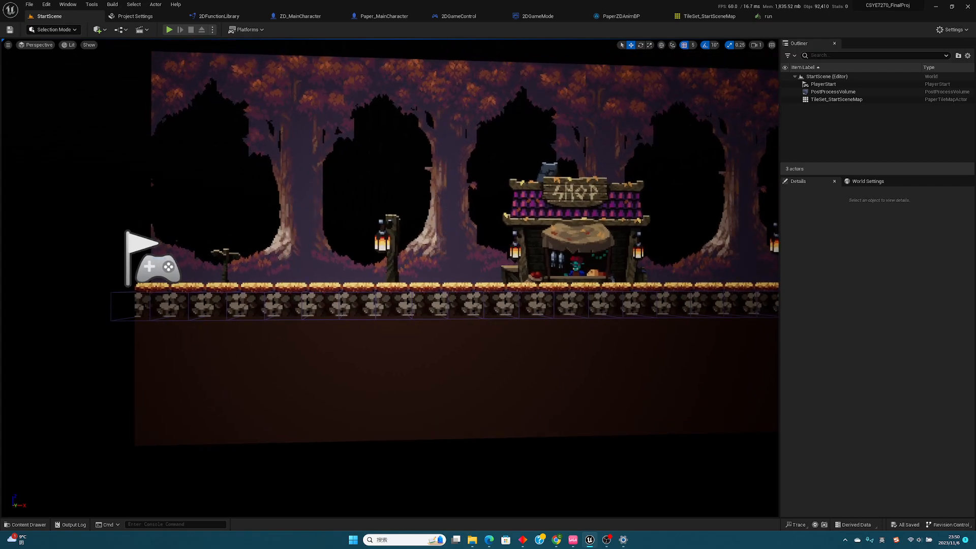
right_drag(572, 229, 176, 229)
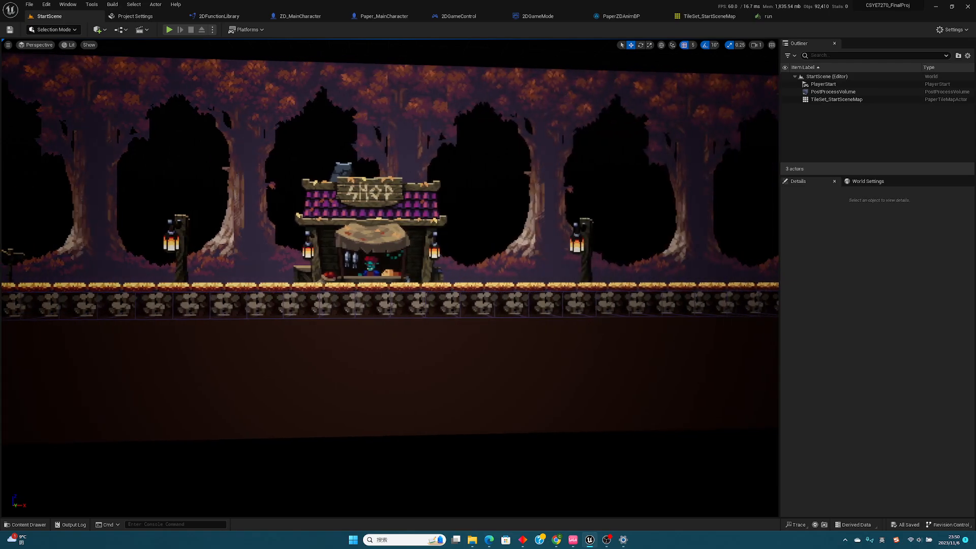
right_drag(230, 305, 432, 421)
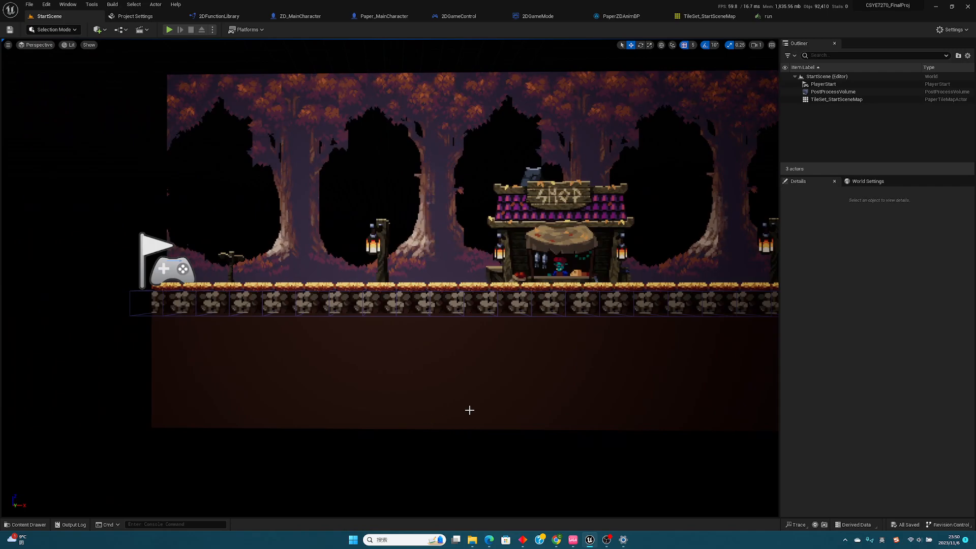
right_drag(469, 410, 76, 381)
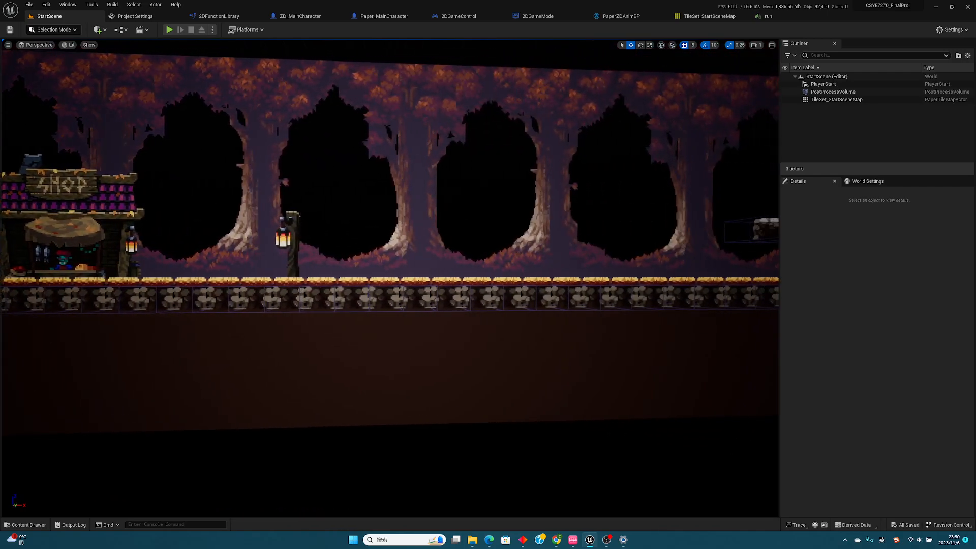
mouse_move(382, 306)
right_down()
mouse_move(610, 305)
mouse_move(343, 321)
right_up()
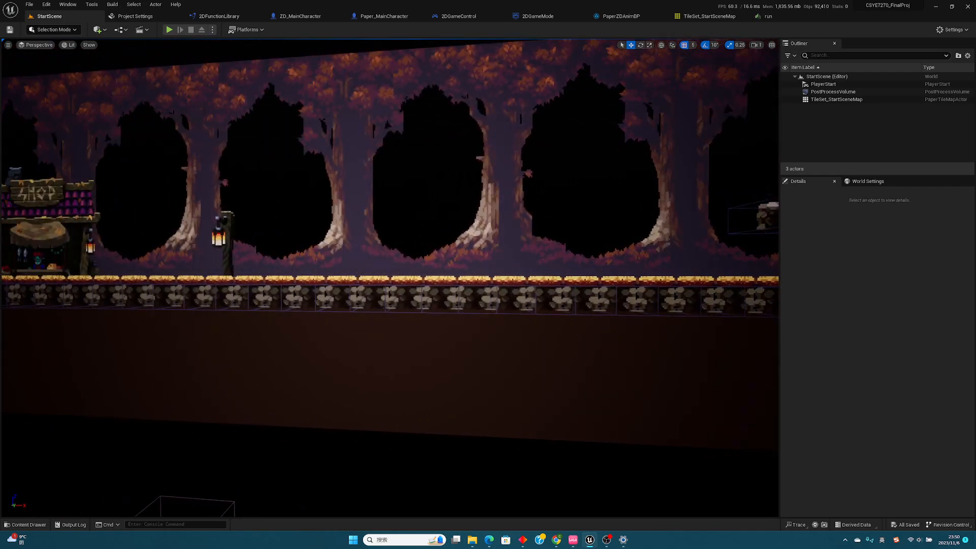
mouse_move(381, 229)
right_down()
mouse_move(229, 229)
mouse_move(534, 244)
right_up()
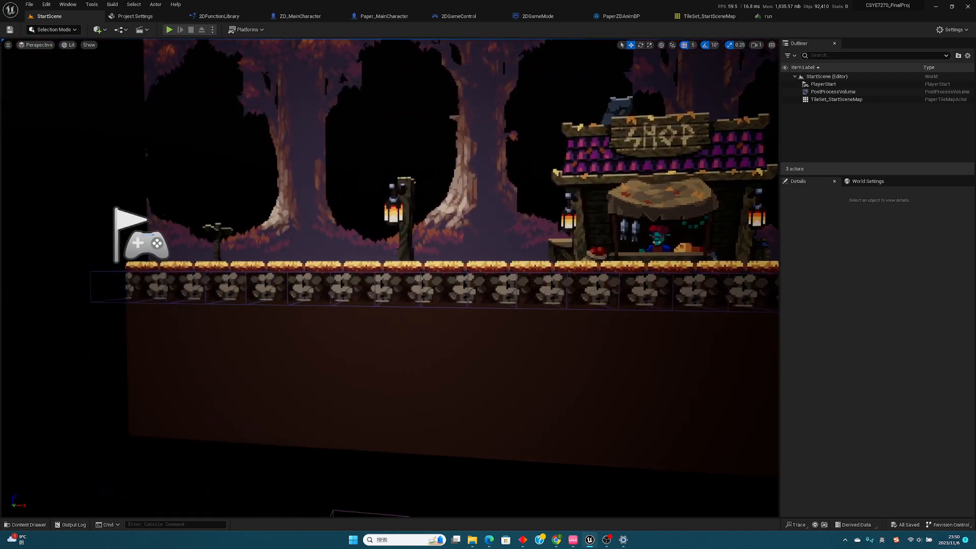
right_drag(458, 230, 397, 229)
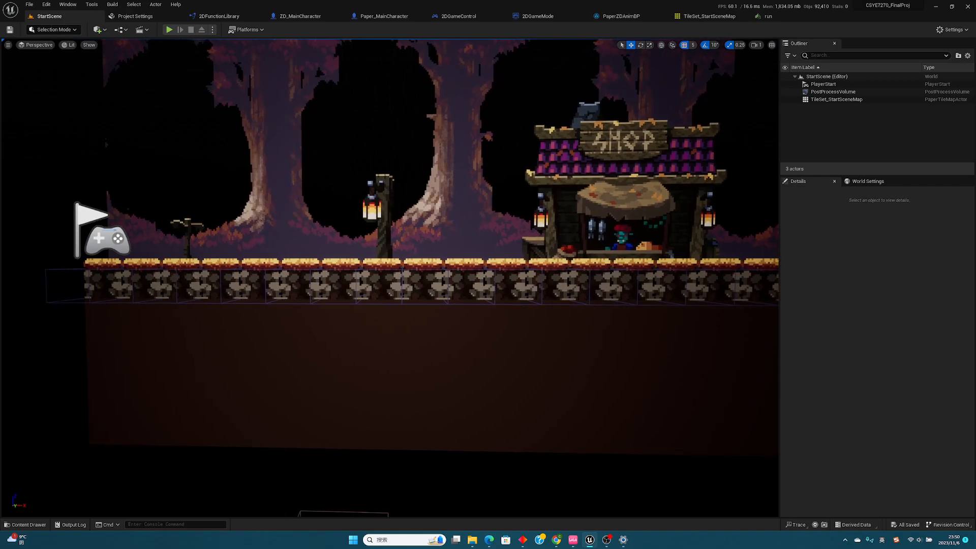
mouse_move(534, 229)
right_down()
mouse_move(229, 229)
mouse_move(603, 229)
right_up()
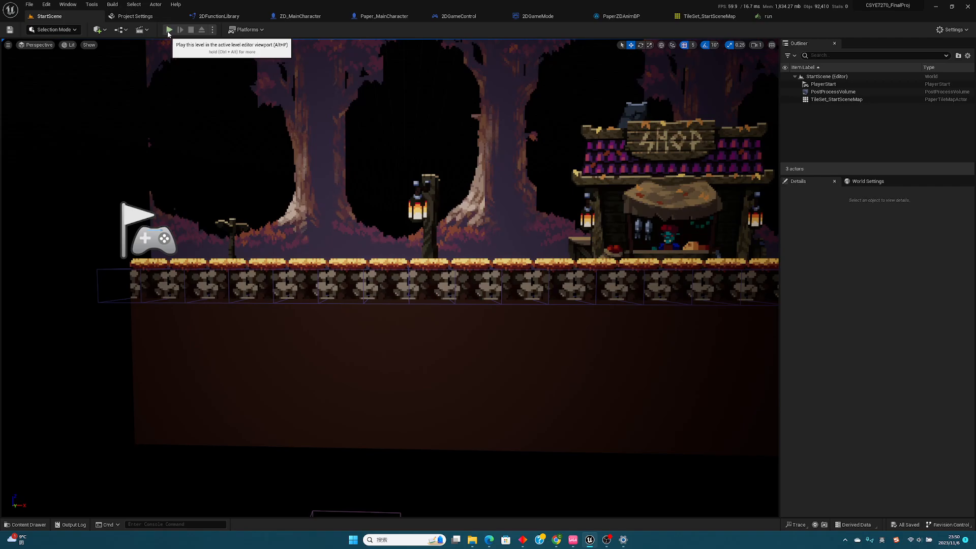
Test-play the level, walking the character right to the shop and jumping around it
click(169, 30)
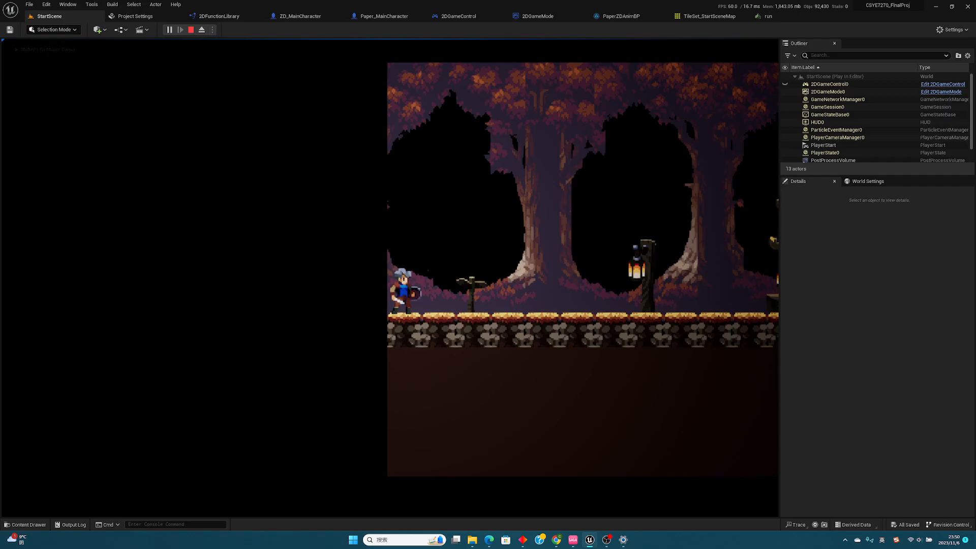
key(d)
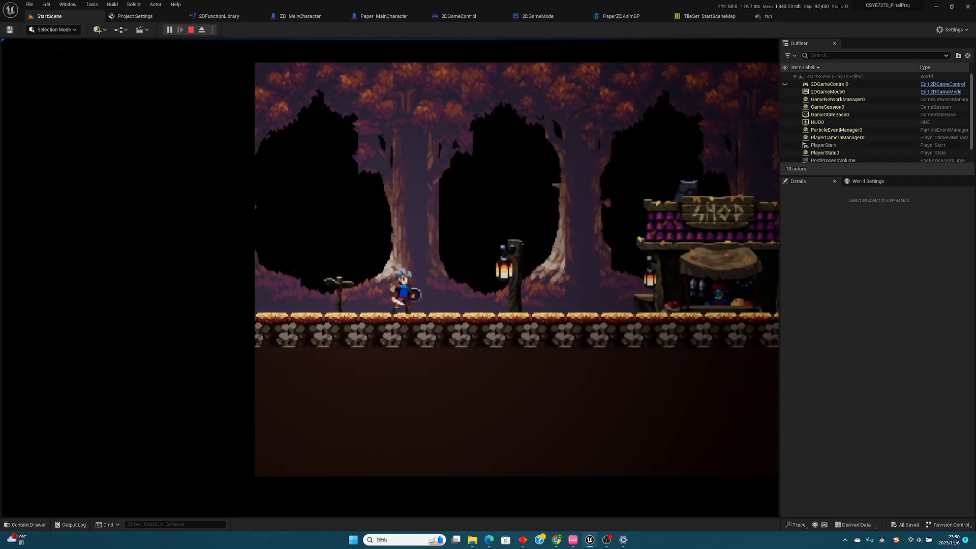
key(d)
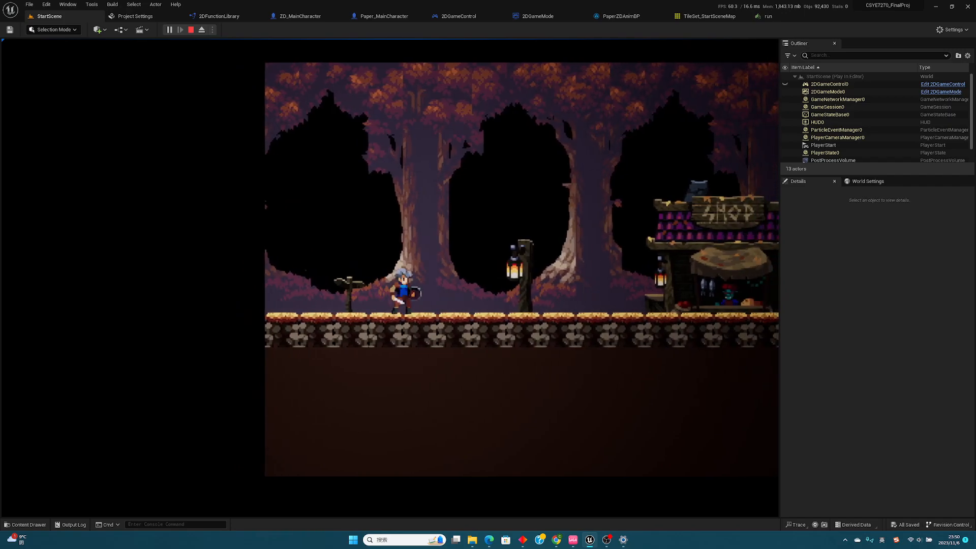
key(d)
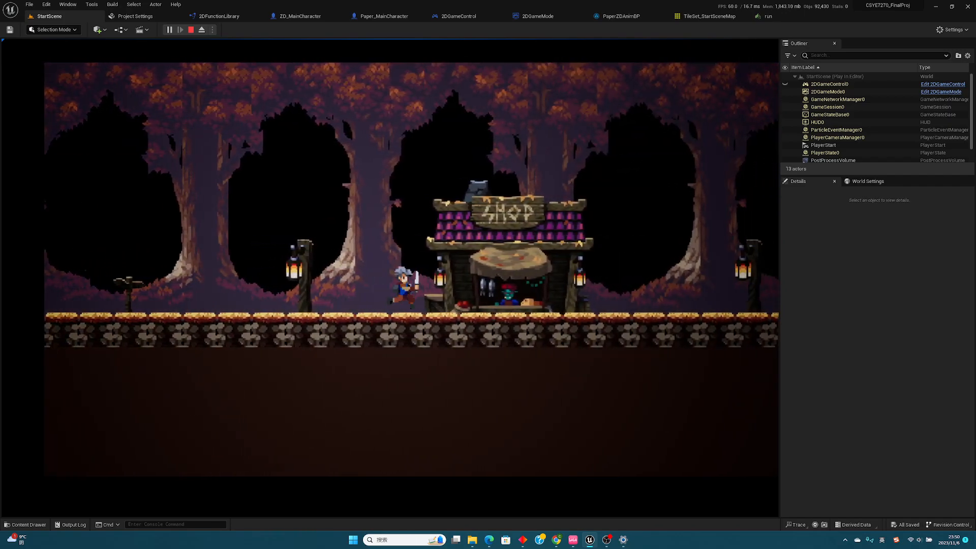
key(d)
key(space)
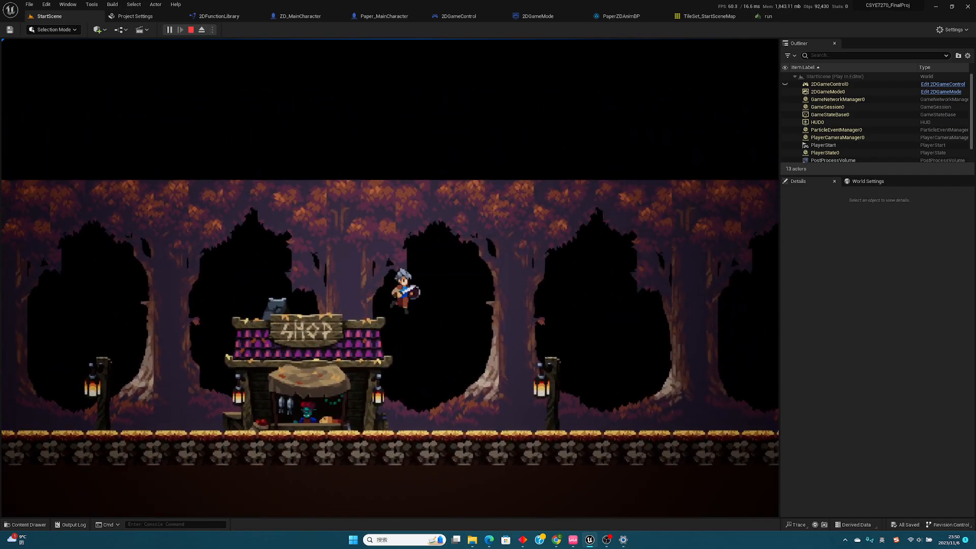
key(space)
key(a)
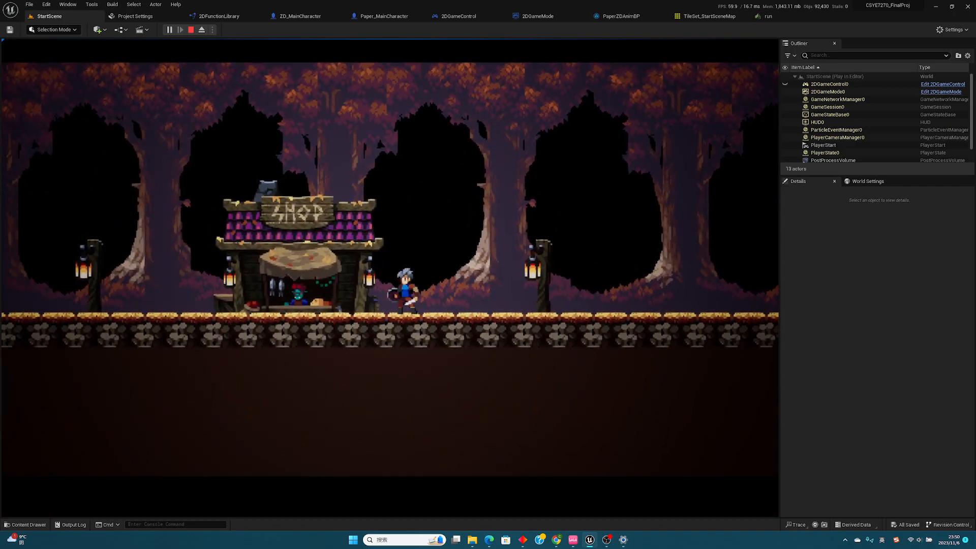
key(a)
key(space)
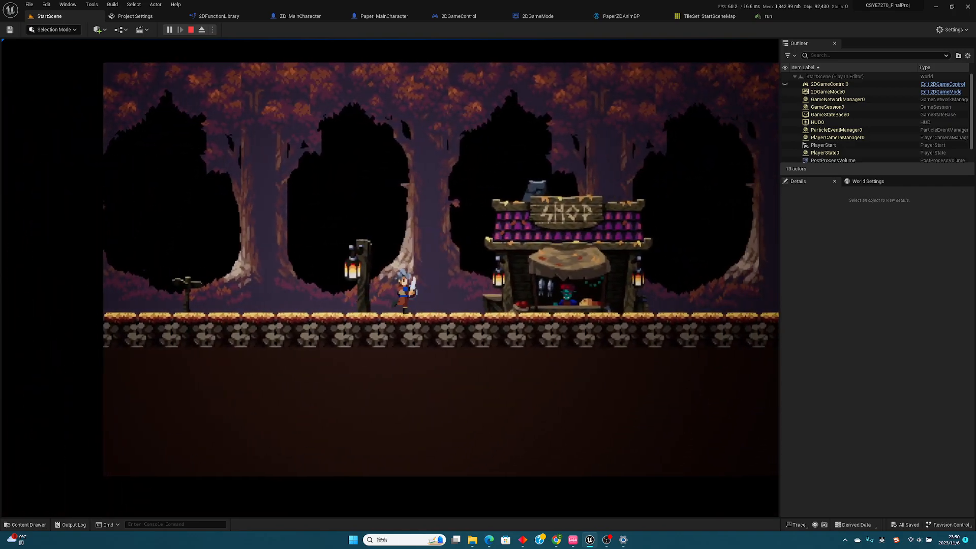
Run and jump to the stone platform, return left toward the shop, and end the play session
key(space)
key(d)
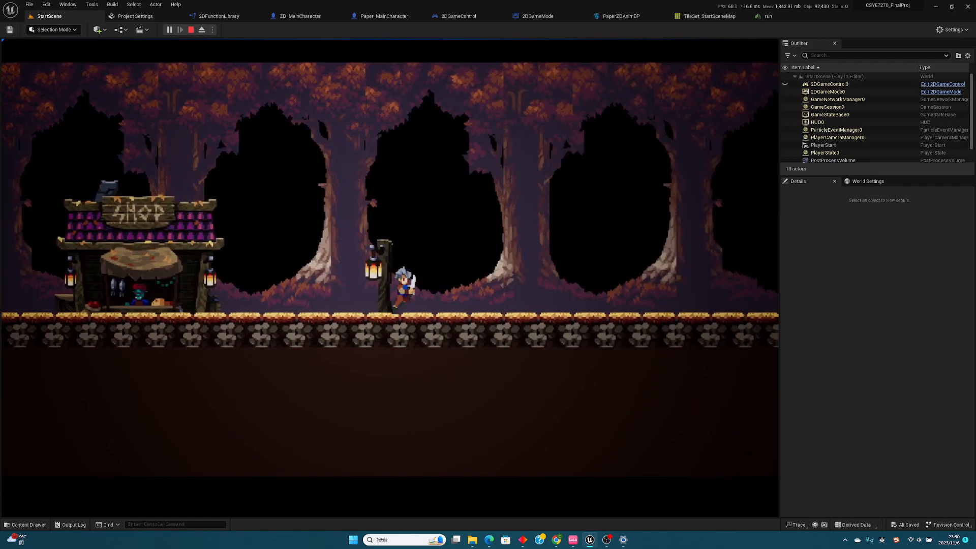
key(space)
key(d)
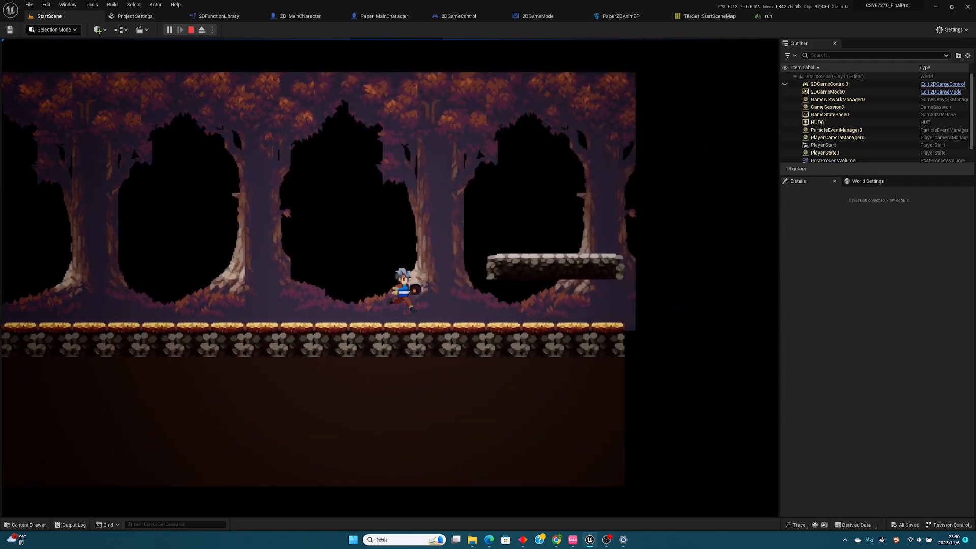
key(space)
key(d)
key(space)
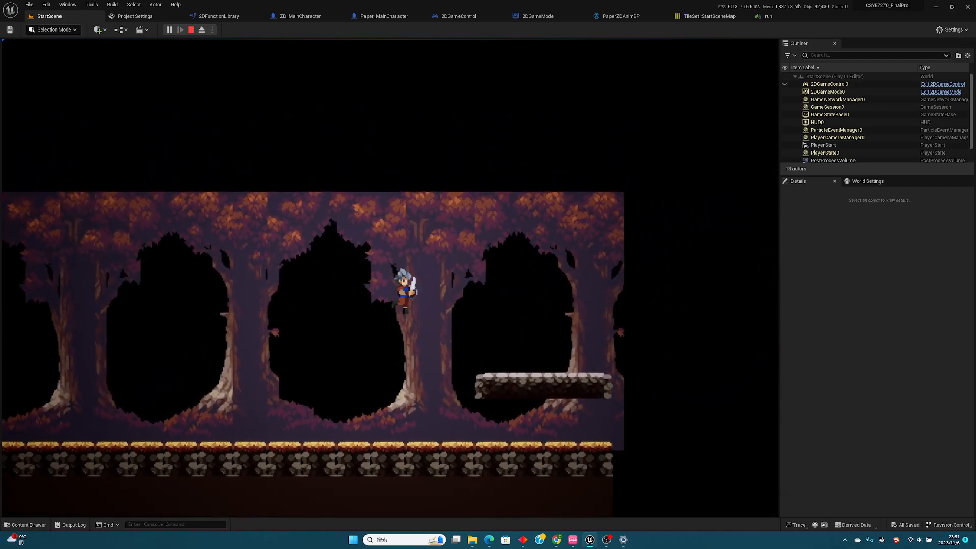
key(space)
key(a)
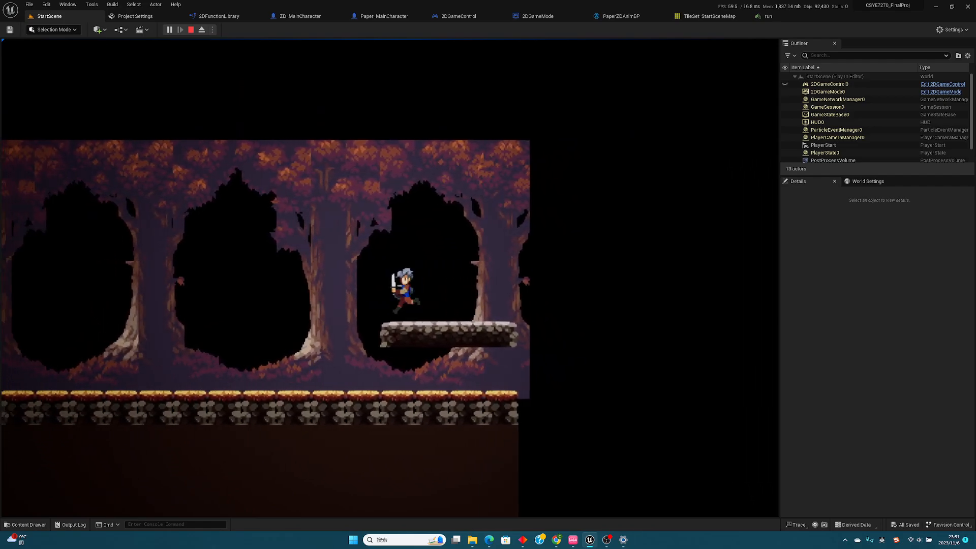
key(a)
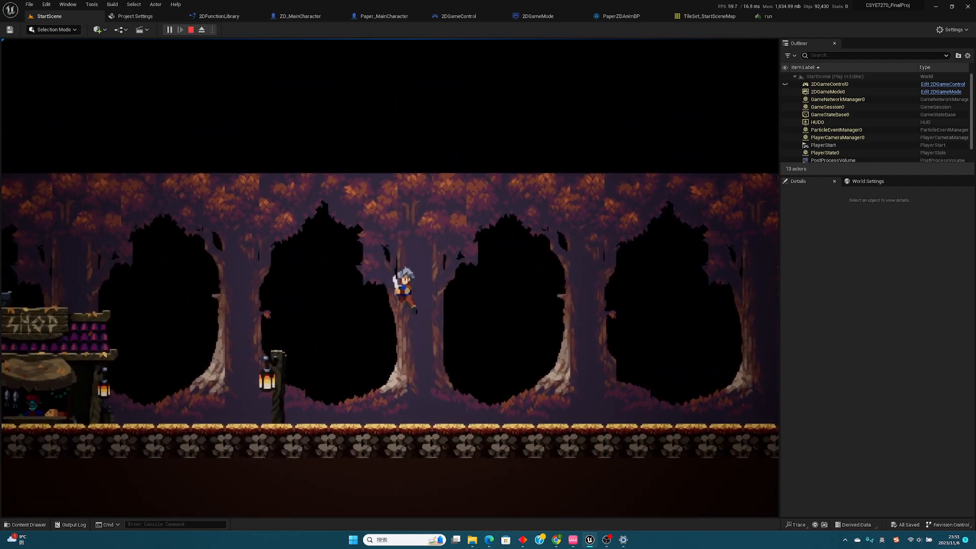
key(space)
key(a)
key(Escape)
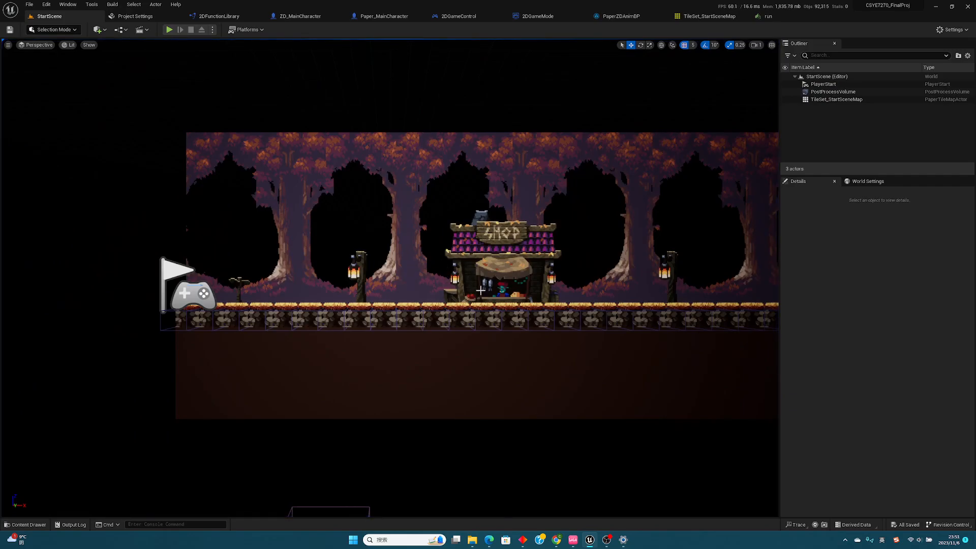
Paint three brown dirt tiles from TileSet_Road into TileSet_StartSceneMap, then undo them
click(704, 17)
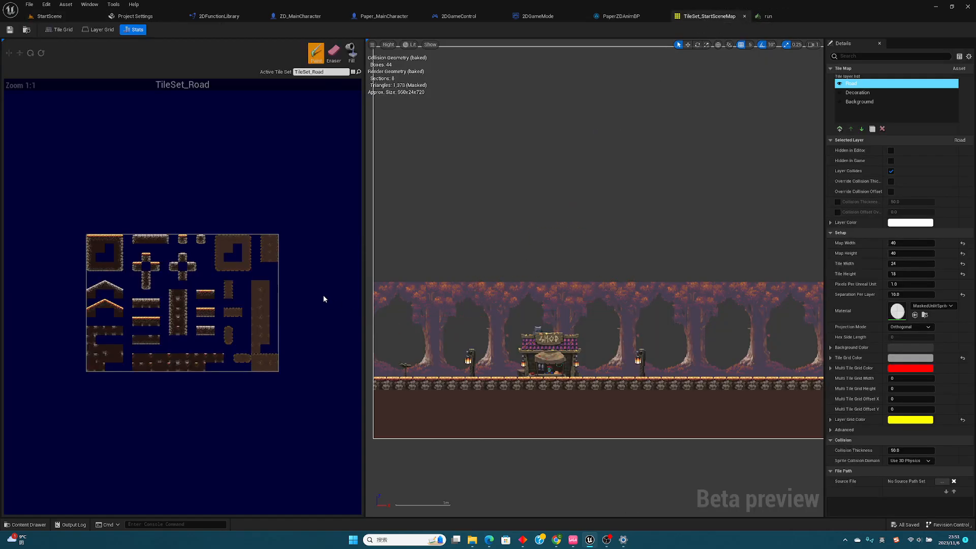
click(224, 243)
scroll(223, 249, up, 3)
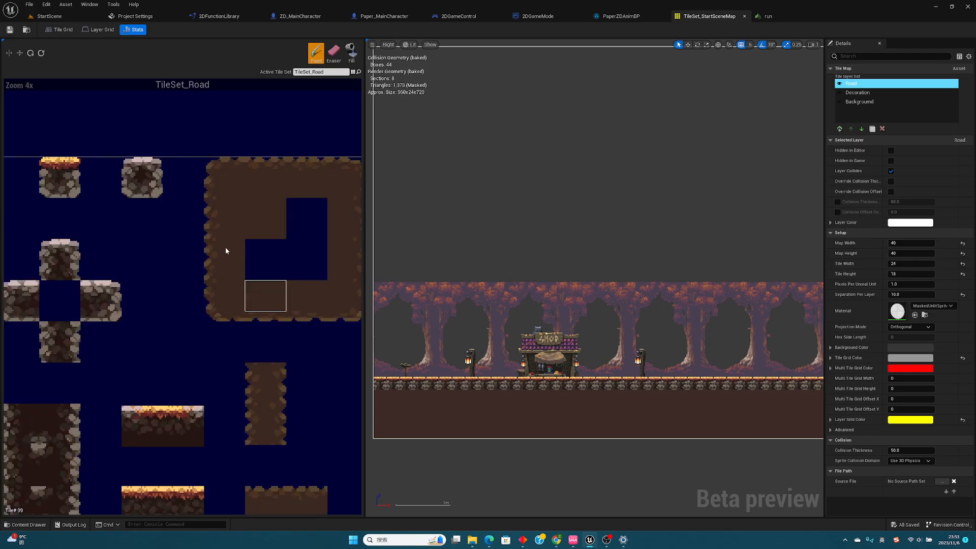
click(225, 237)
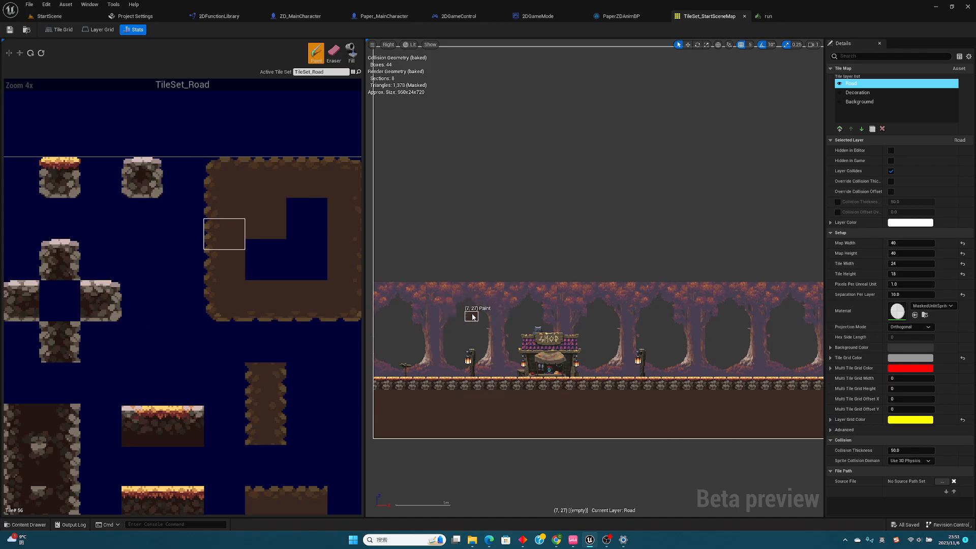
click(472, 307)
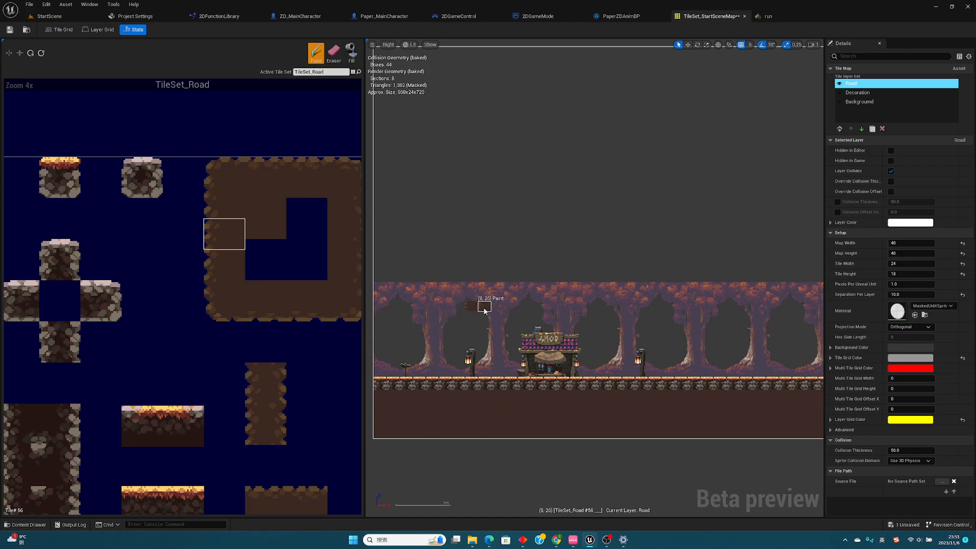
click(486, 306)
click(516, 309)
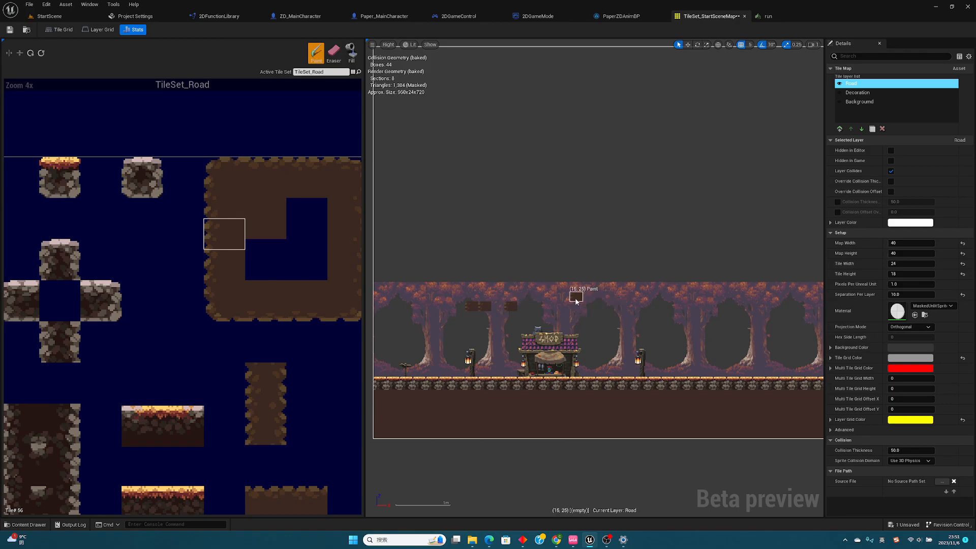
key(ctrl+z)
key(ctrl+z)
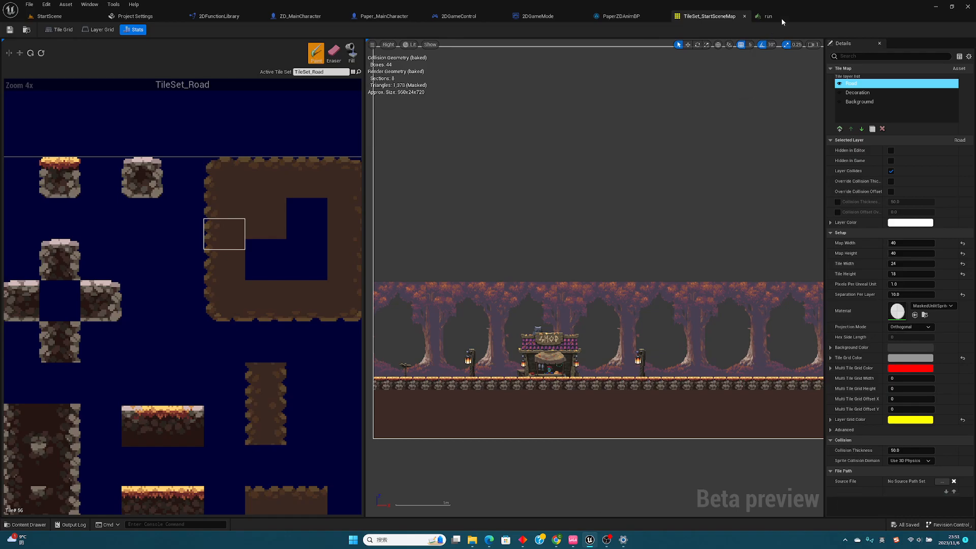
Show the 'run' flipbook with the Character/run folder's eight sprites in the Content Drawer
click(769, 16)
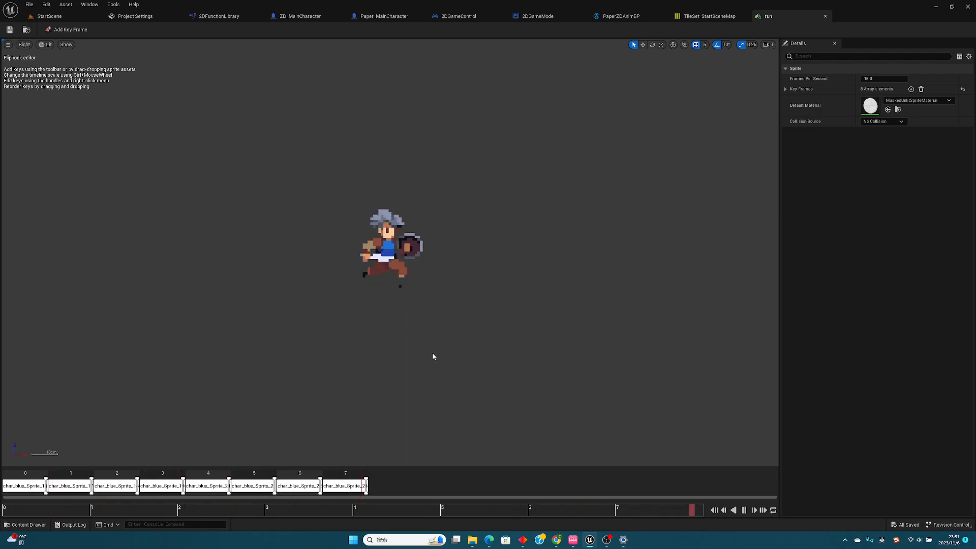
key(ctrl+space)
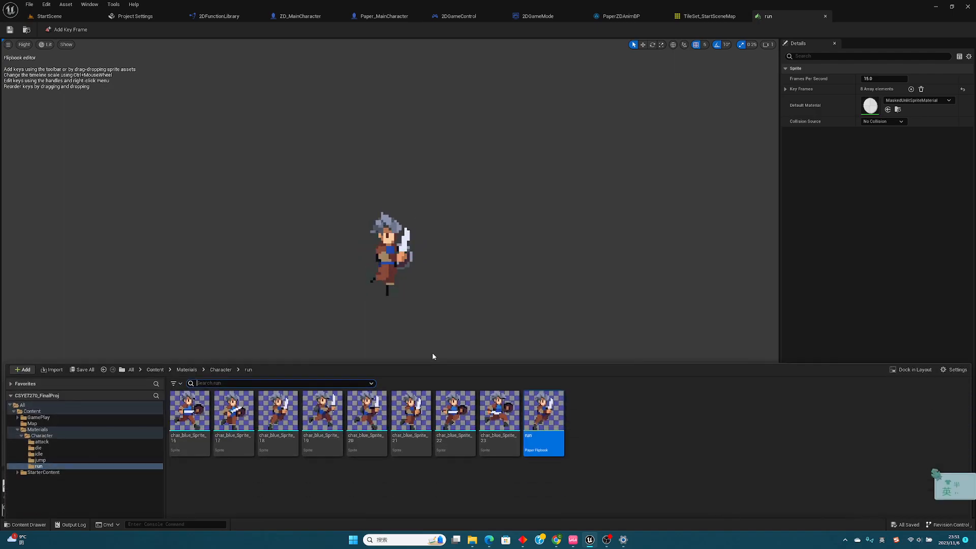